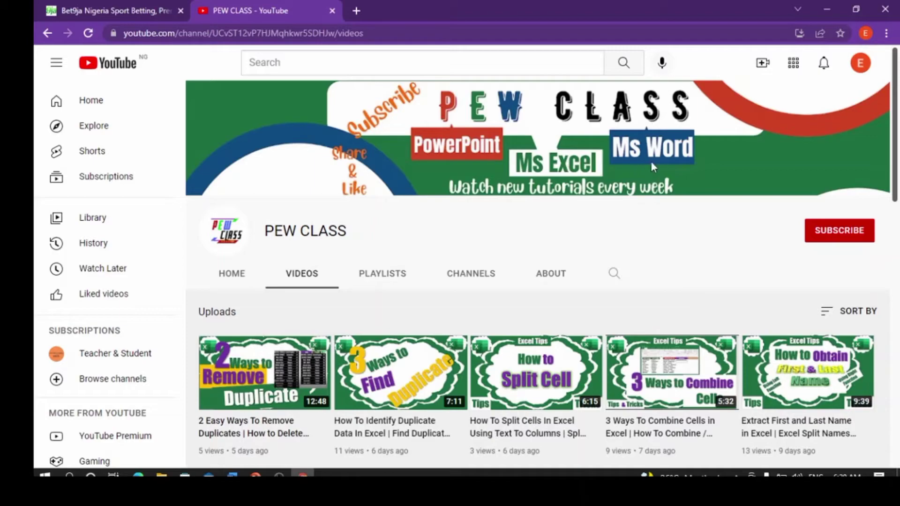
Step: Subscribe to the PEW CLASS YouTube channel and set its notifications to All
scroll(612, 400, "down", 10)
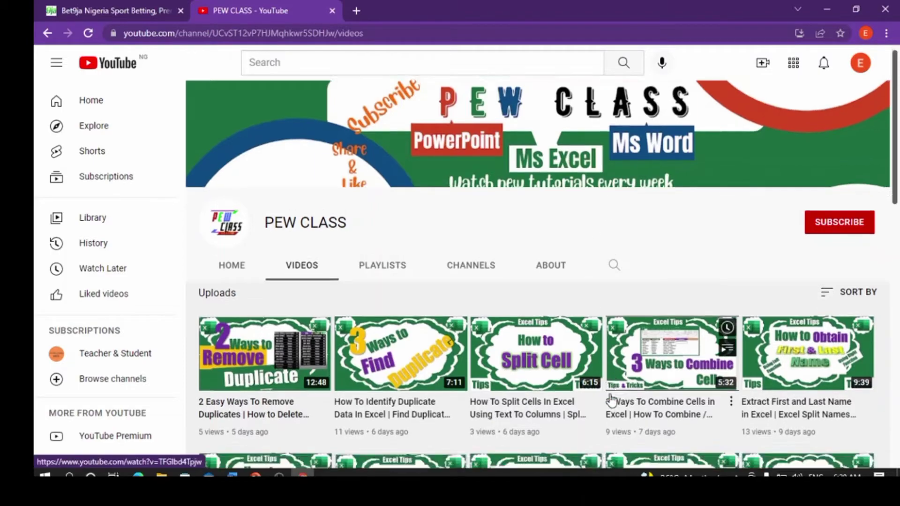
scroll(611, 398, "down", 3)
scroll(611, 398, "up", 15)
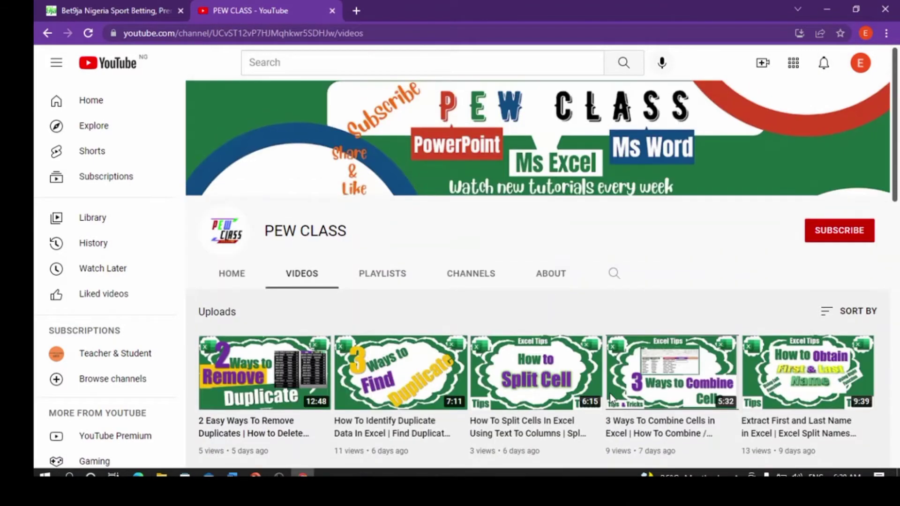
left_click(834, 230)
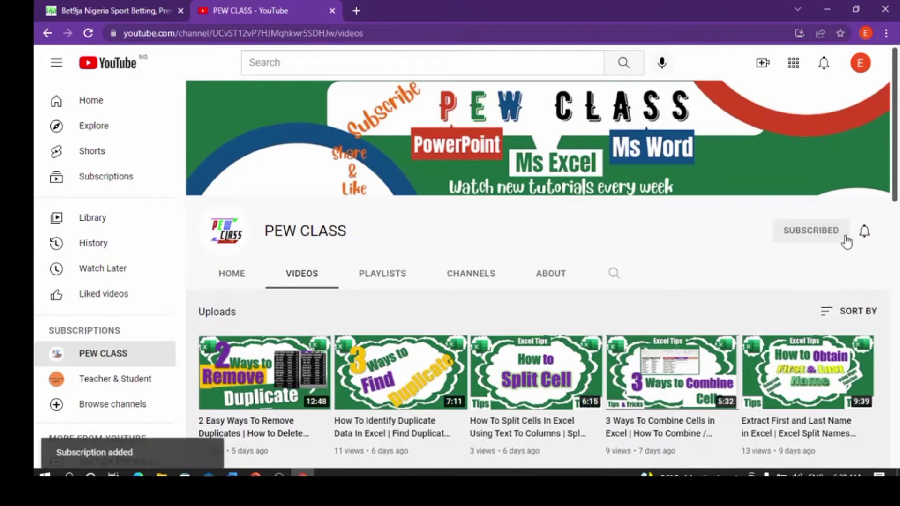
left_click(865, 232)
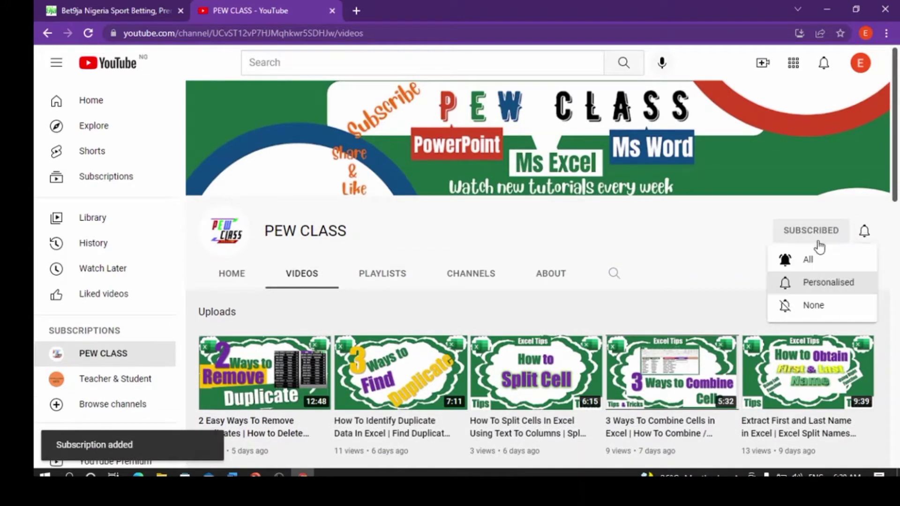
left_click(803, 262)
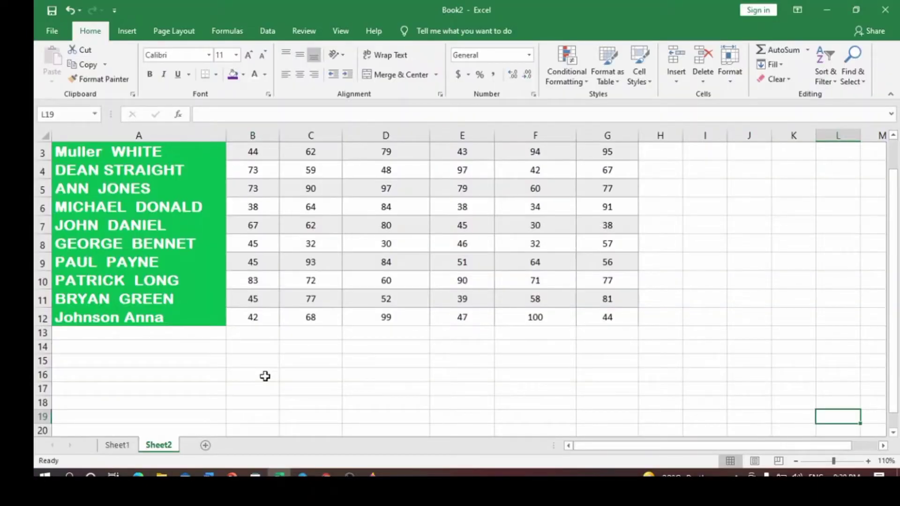
Step: Scroll up until the NAME and subject header row of the score table is visible
scroll(266, 367, "up", 1)
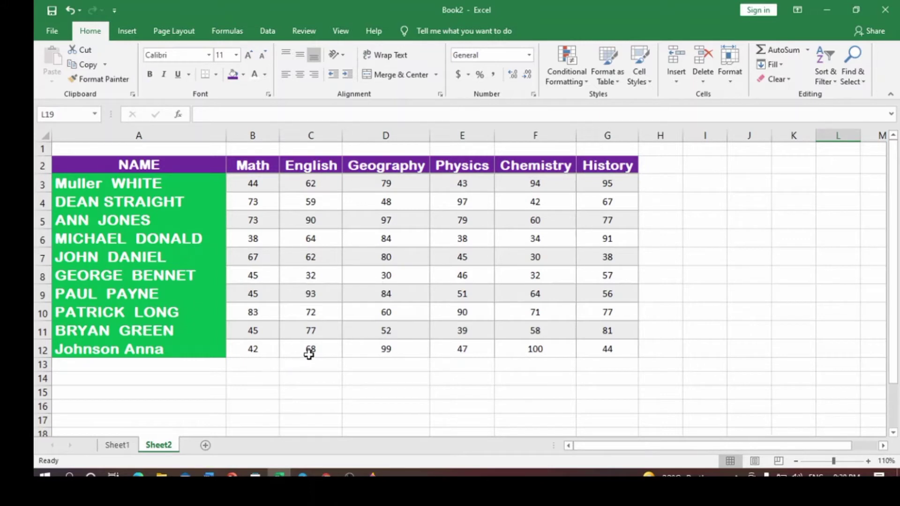
Step: In B14, start a VLOOKUP formula using MIN(B3:B12) as the lookup value
left_click(248, 377)
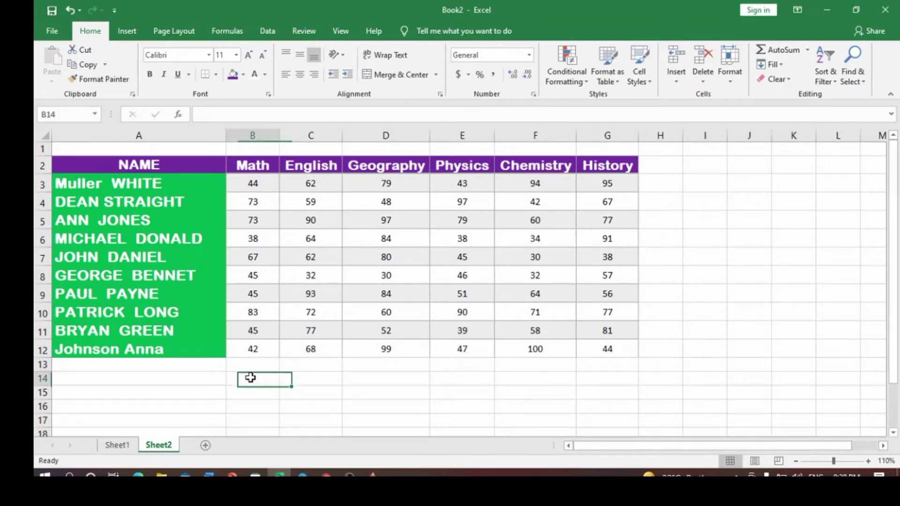
type("=vloo")
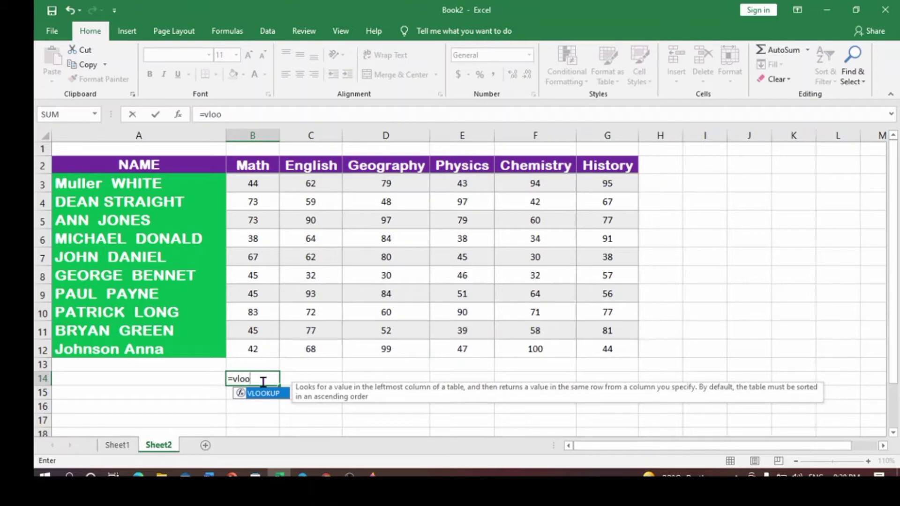
double_click(263, 393)
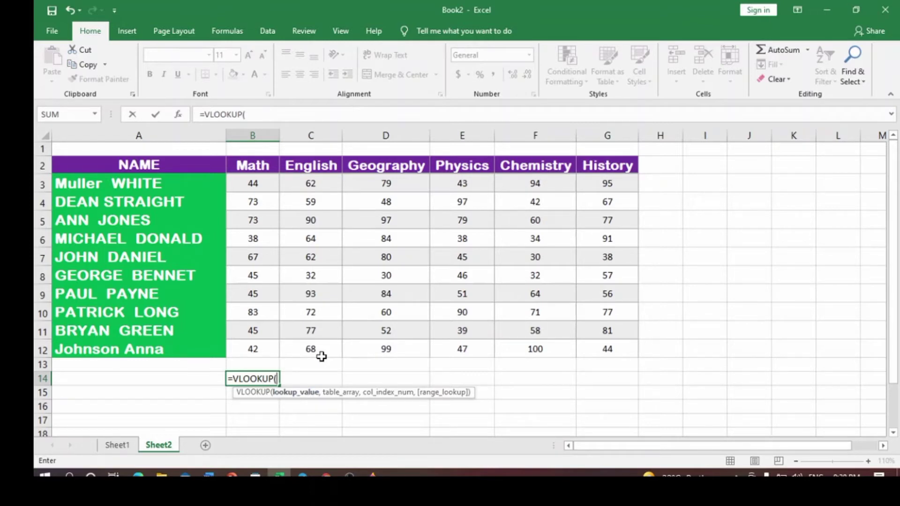
type("min")
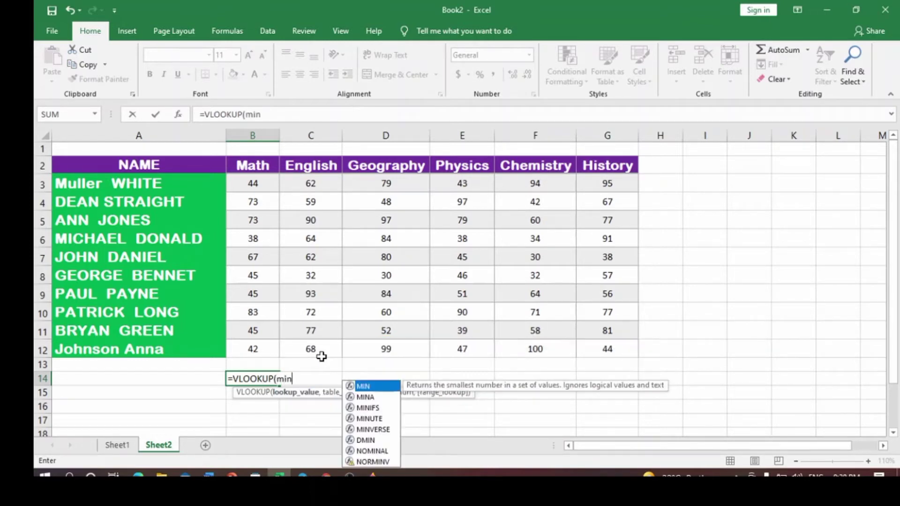
double_click(373, 386)
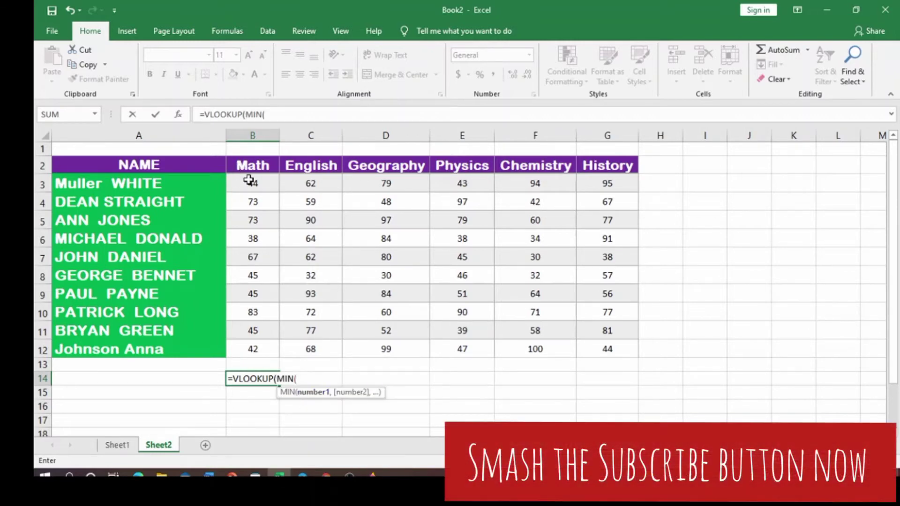
left_click_drag(249, 181, 251, 348)
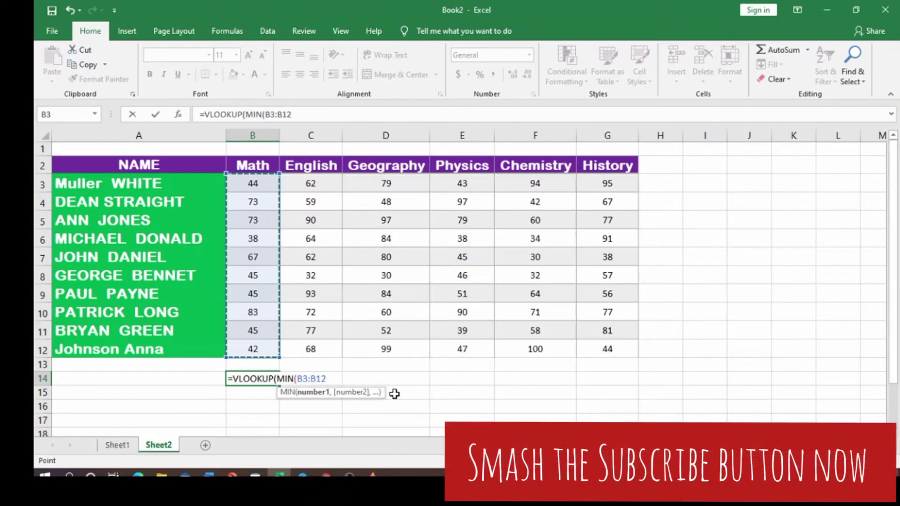
type(")")
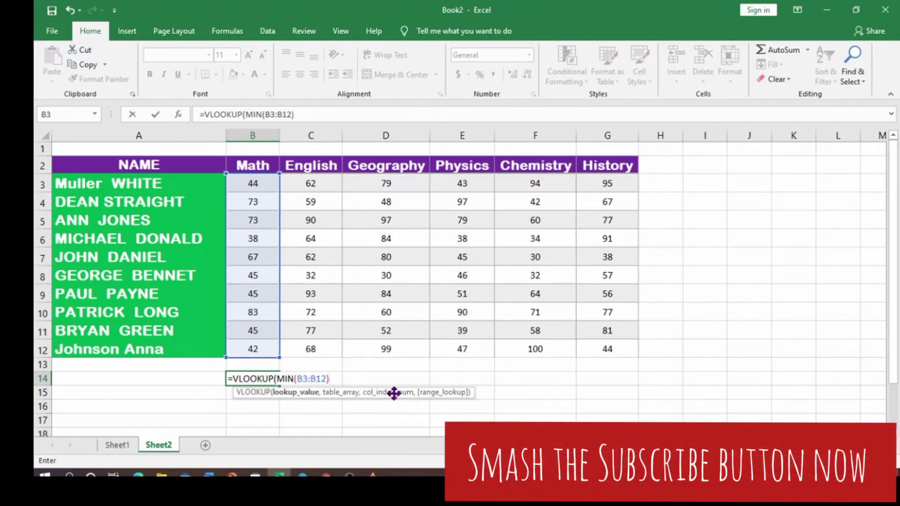
type(",")
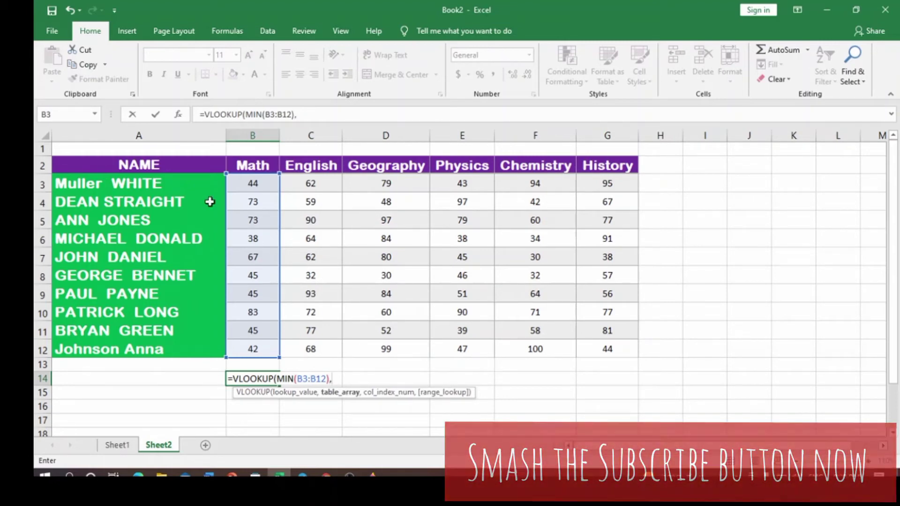
Step: Complete it with range B3:G12, column 1 and FALSE, so B14 shows 38
left_click_drag(237, 183, 598, 347)
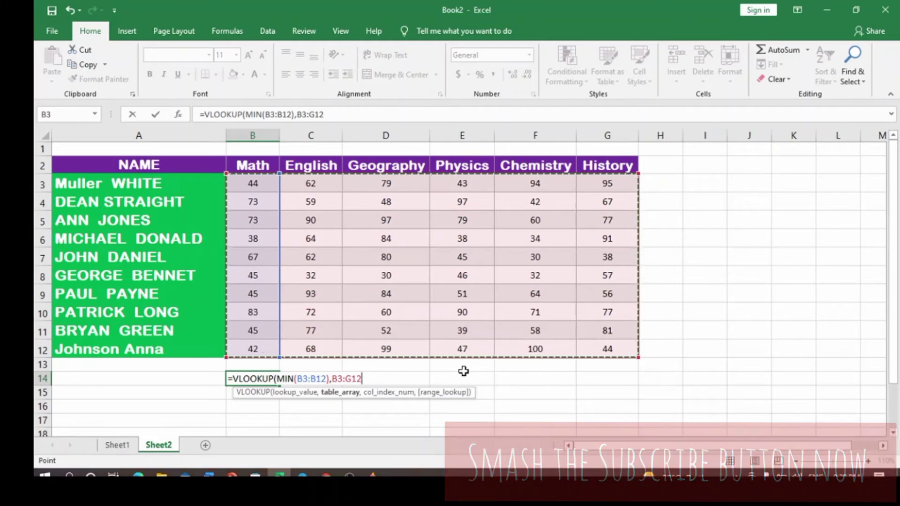
type(",")
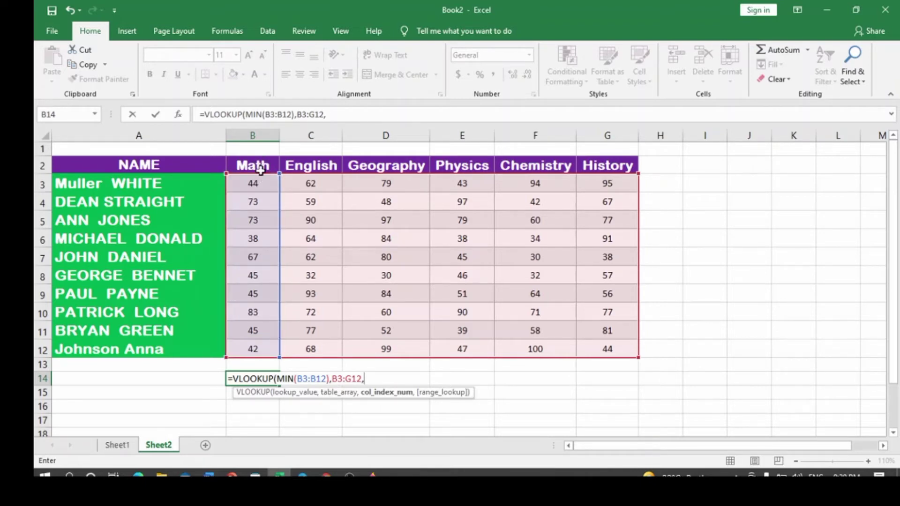
type(",")
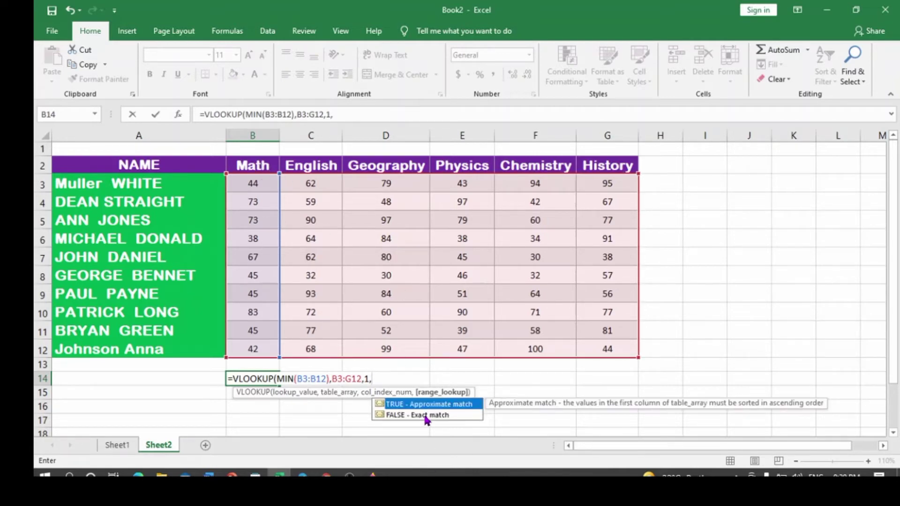
double_click(425, 416)
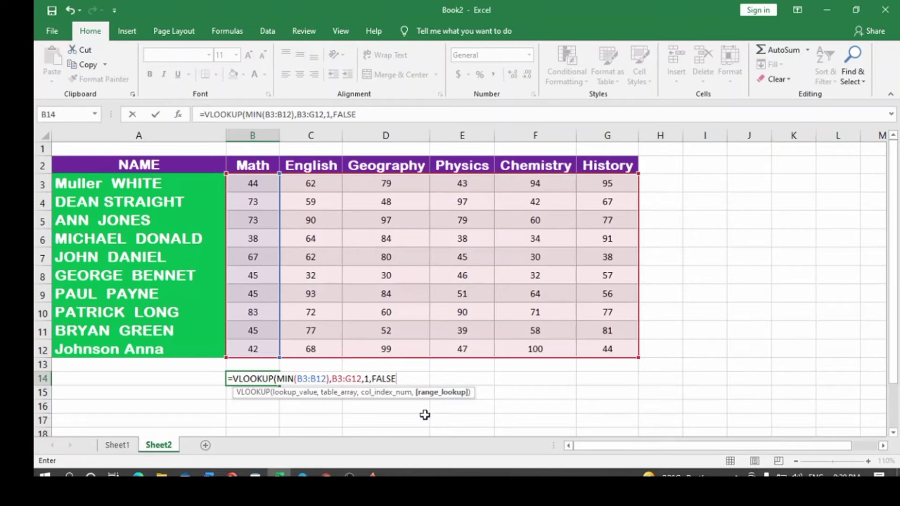
type(")")
key("Return")
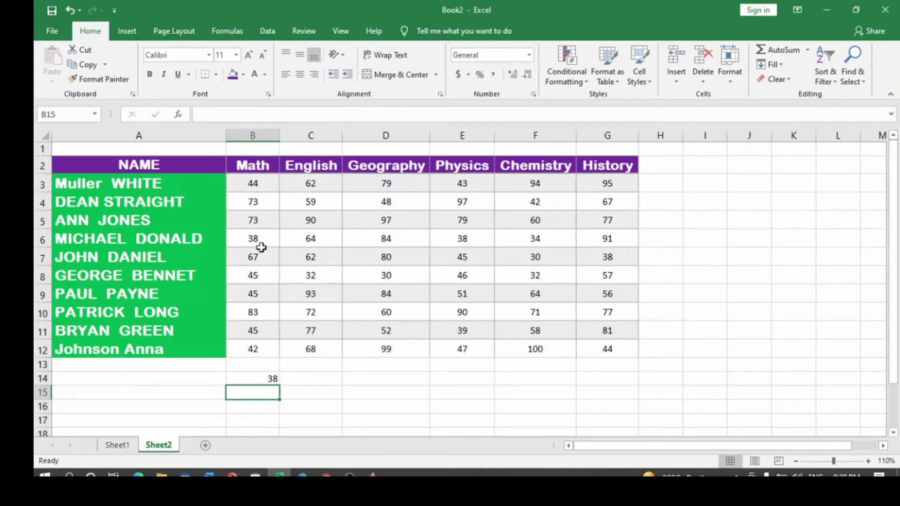
Step: Fill the B14 formula right to G14, giving lowest scores 32, 30, 38, 30 and 38
left_click(268, 378)
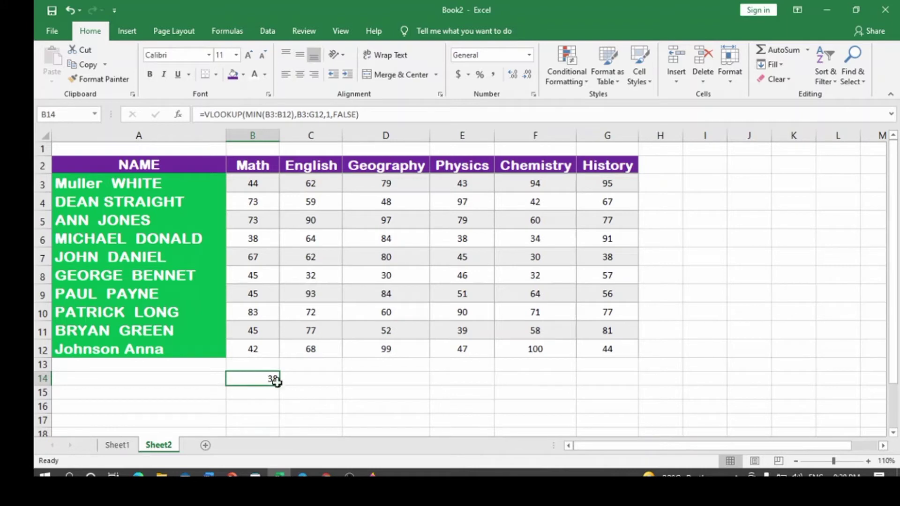
left_click_drag(279, 384, 626, 375)
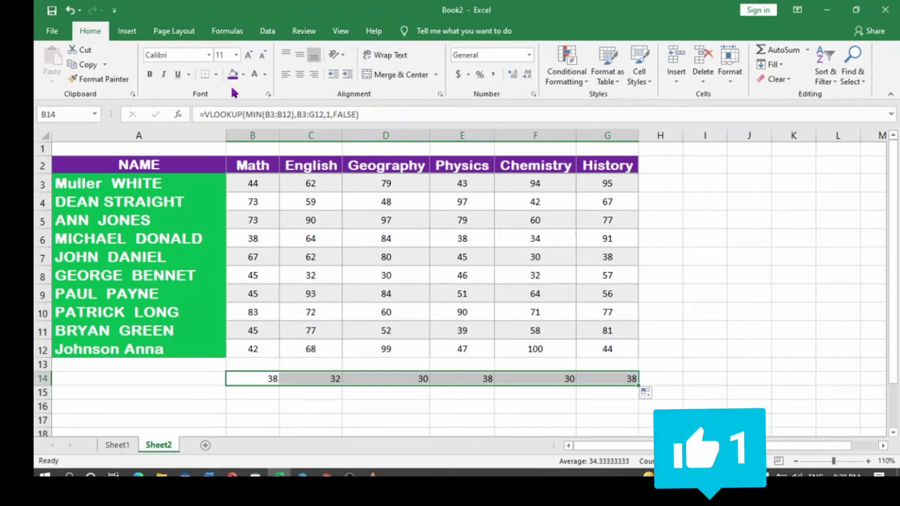
Step: Give the lowest-score cells B14:G14 a red fill and white font
left_click(243, 75)
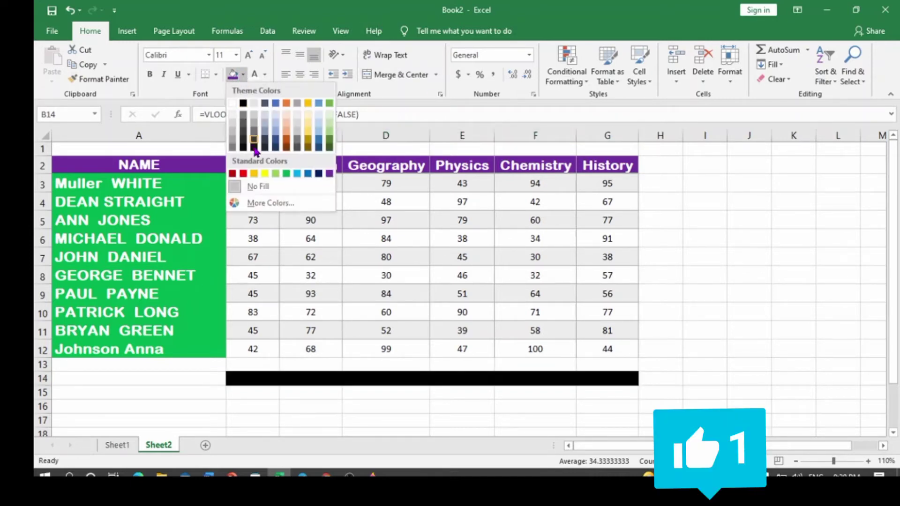
left_click(243, 174)
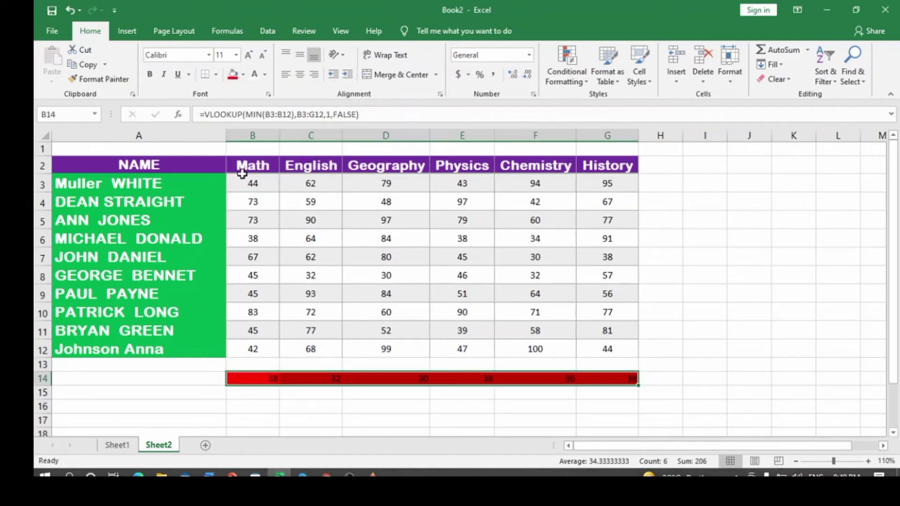
left_click(256, 74)
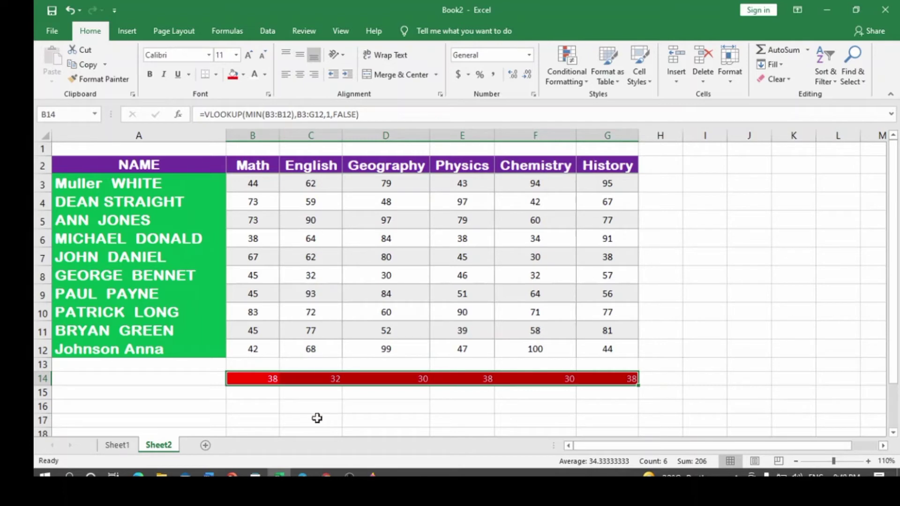
Step: Increase the font size of B14:G14 twice, from 11 to 14
left_click(251, 394)
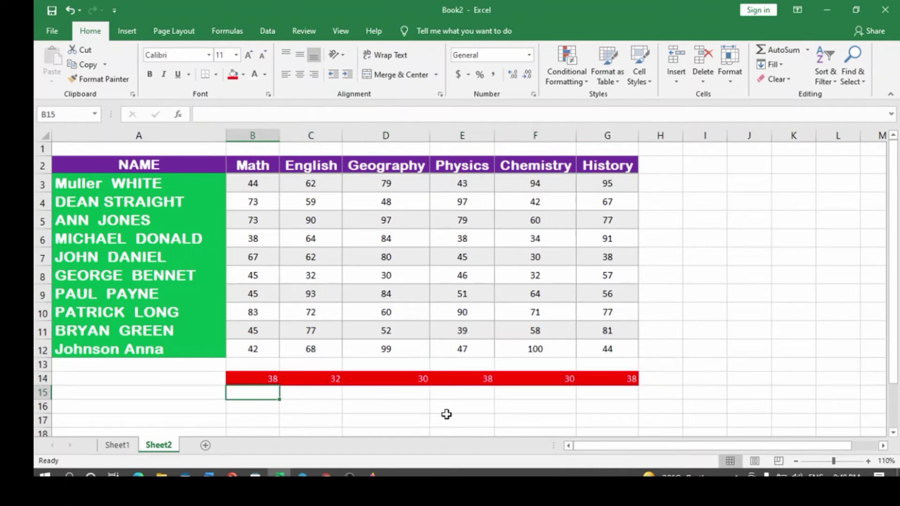
left_click_drag(255, 377, 633, 375)
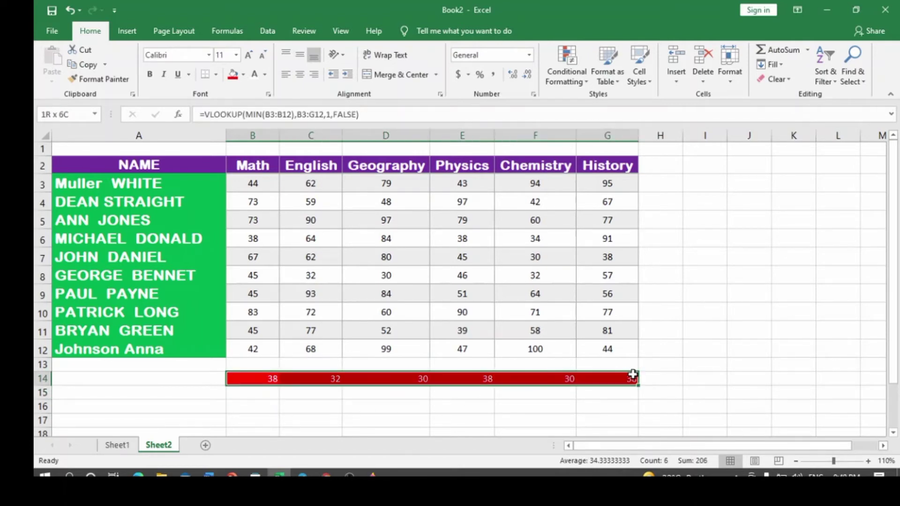
left_click(249, 55)
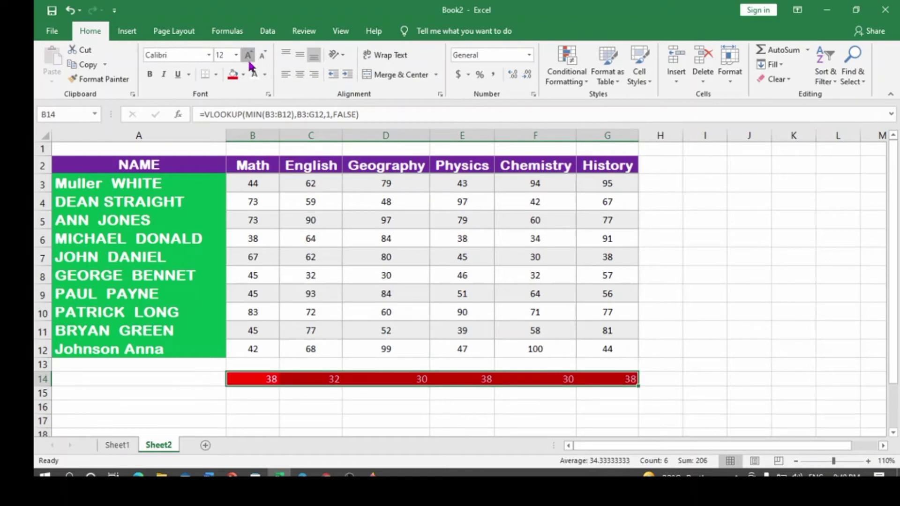
left_click(249, 55)
left_click(259, 406)
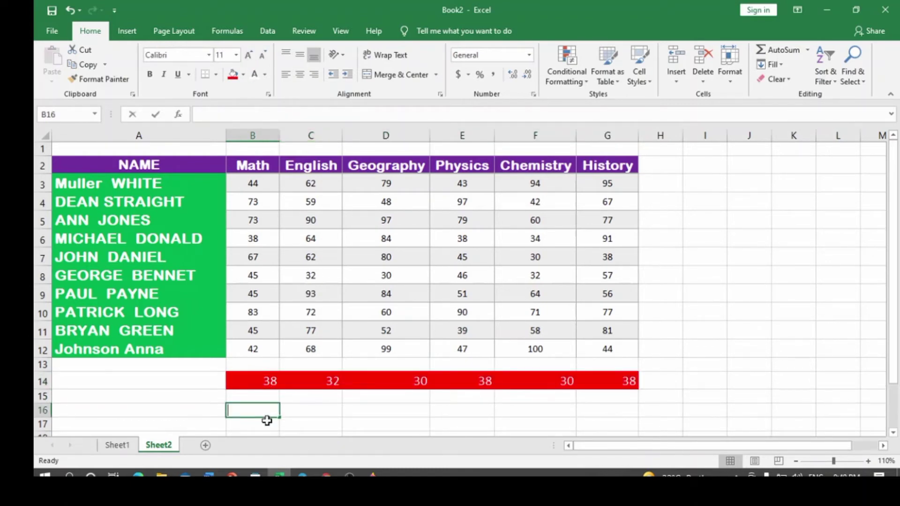
Step: Enter =VLOOKUP(MAX(B3:B12),B3:G12,1,0) in B16 so it returns 83
type("=vlo")
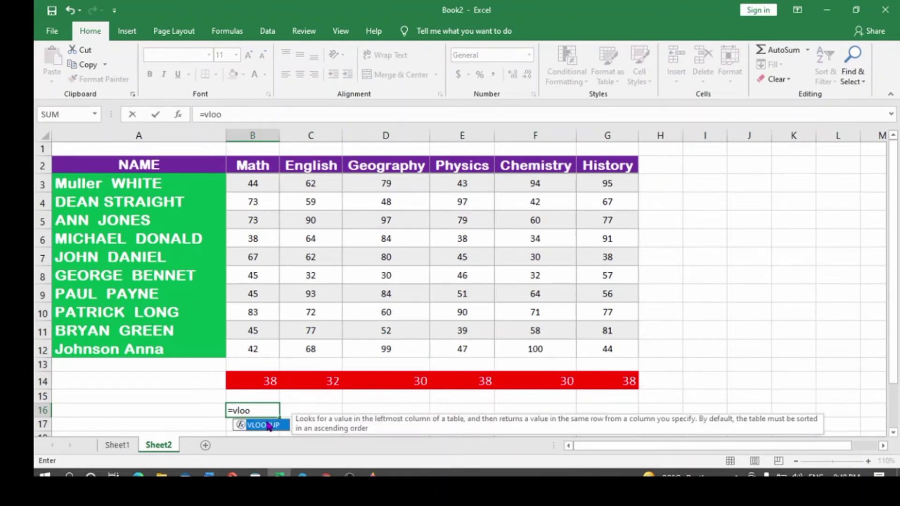
type("o")
double_click(269, 425)
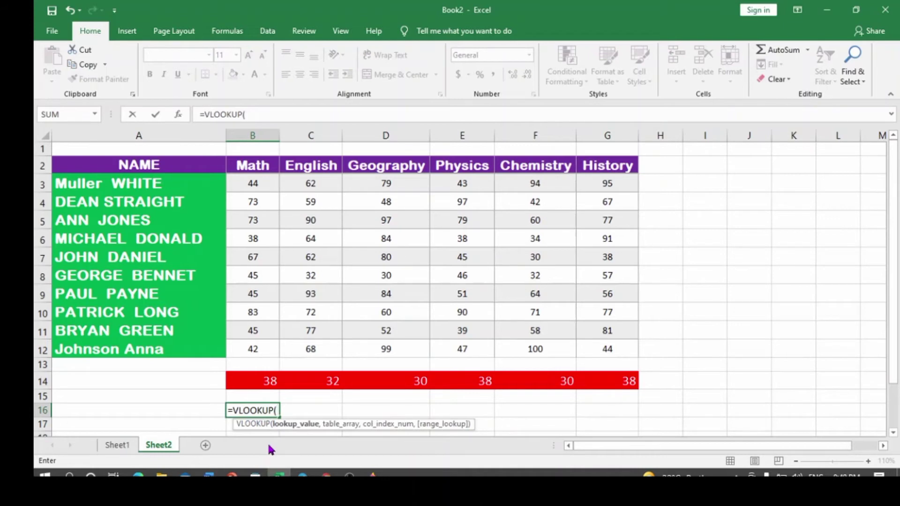
type("max")
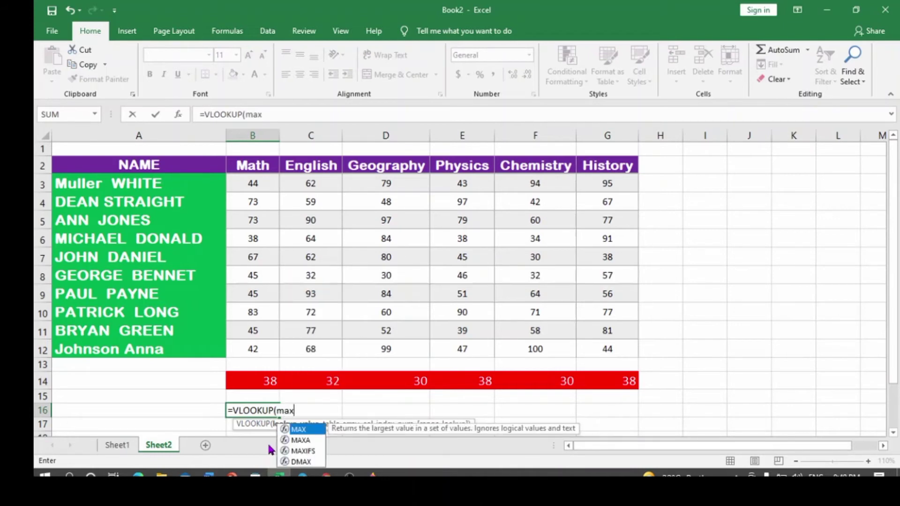
double_click(321, 430)
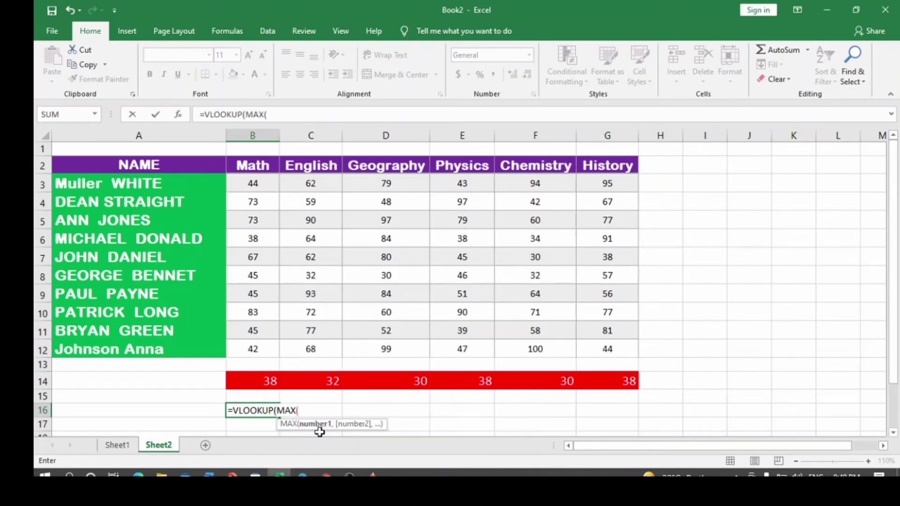
left_click_drag(244, 181, 261, 347)
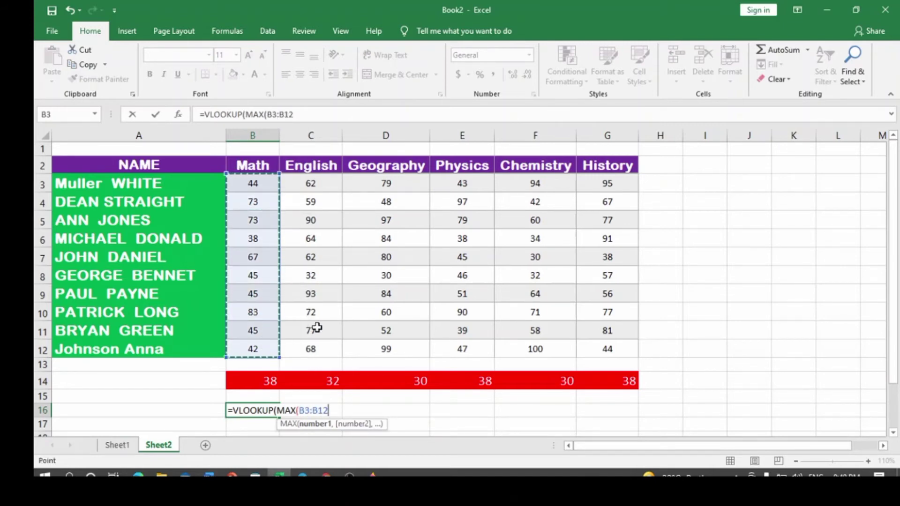
type("),")
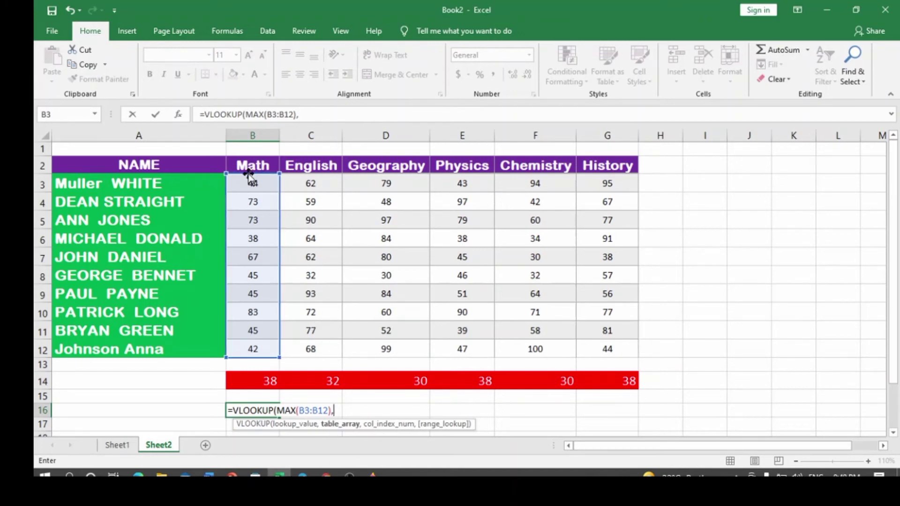
left_click_drag(254, 178, 593, 348)
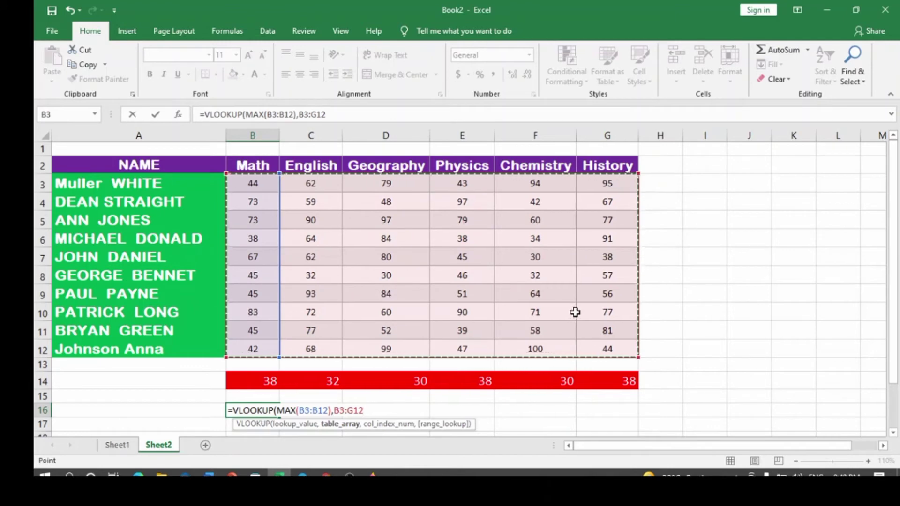
type(",")
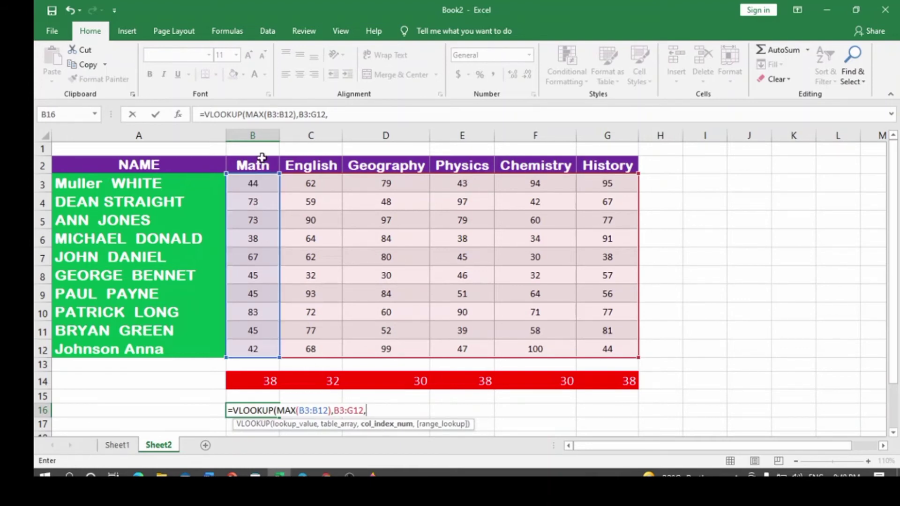
type("1,")
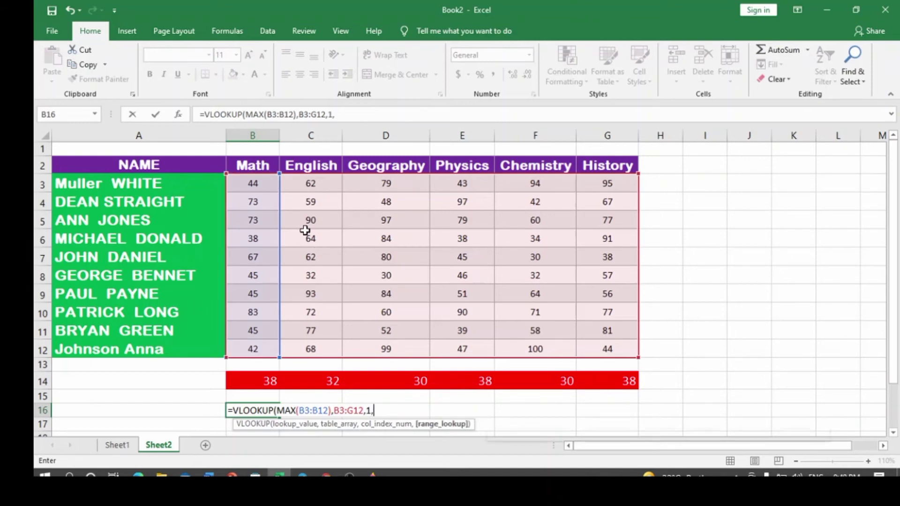
type("0")
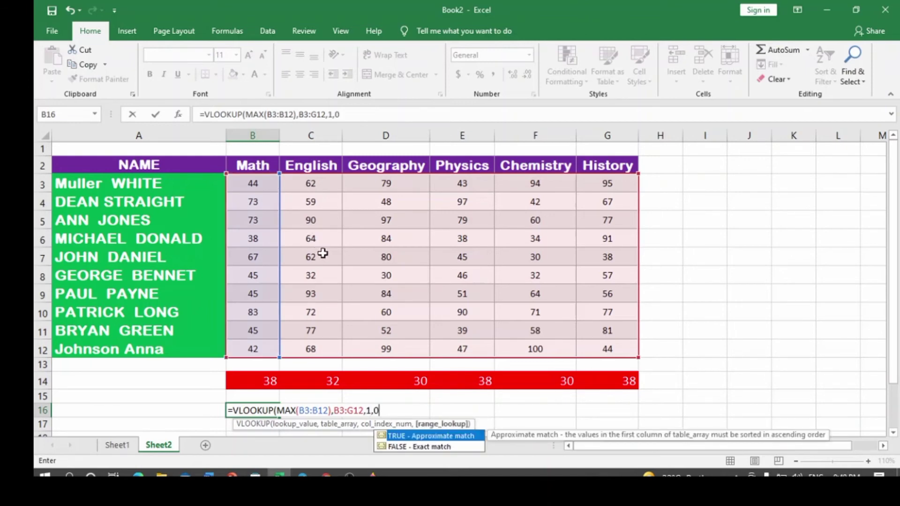
type(")")
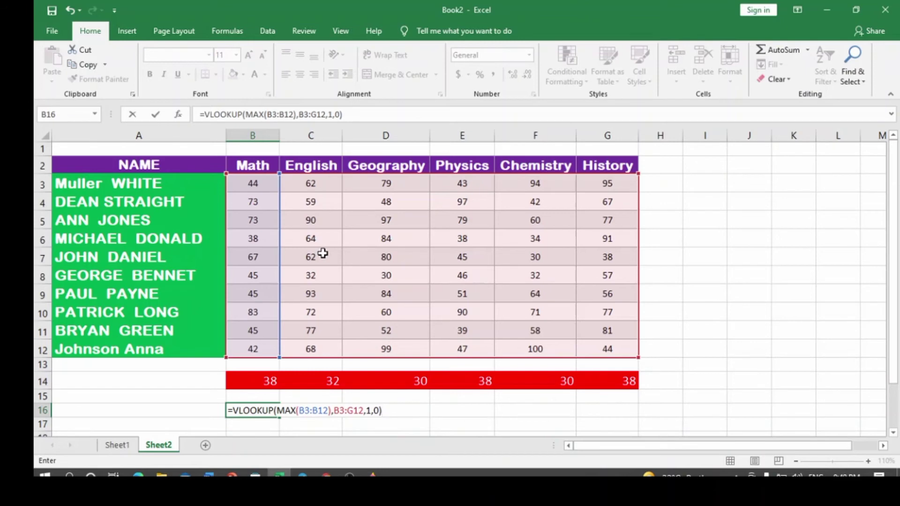
key("Return")
left_click(251, 411)
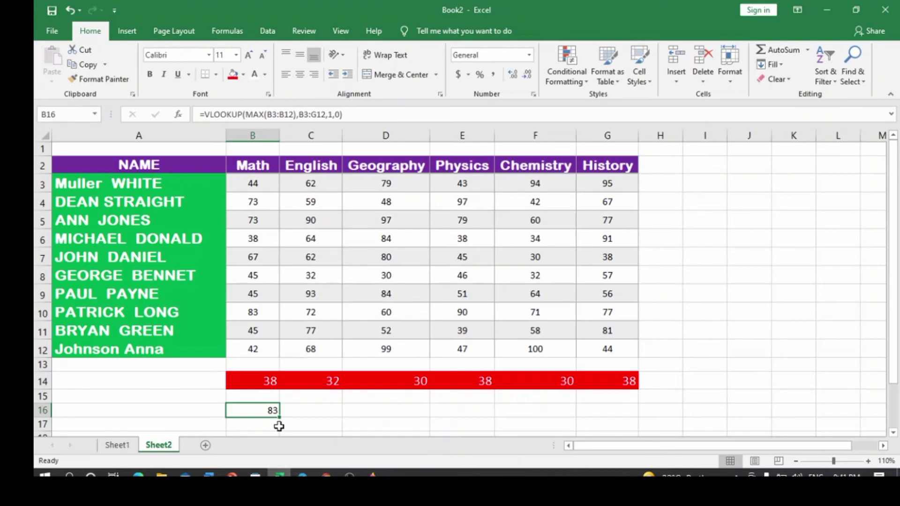
Step: Fill the B16 formula to G16 (93, 99, 97, 100, 95), then select B16:G16 for colouring
left_click_drag(279, 418, 626, 403)
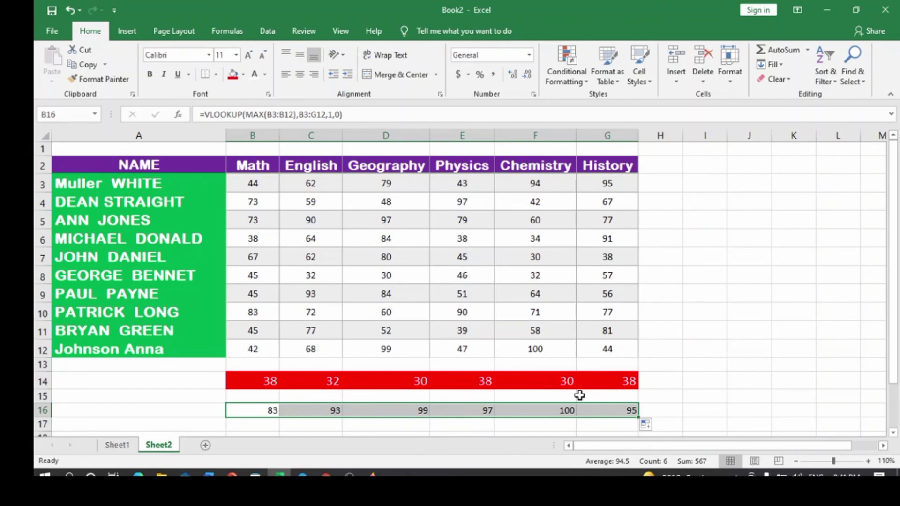
left_click(535, 349)
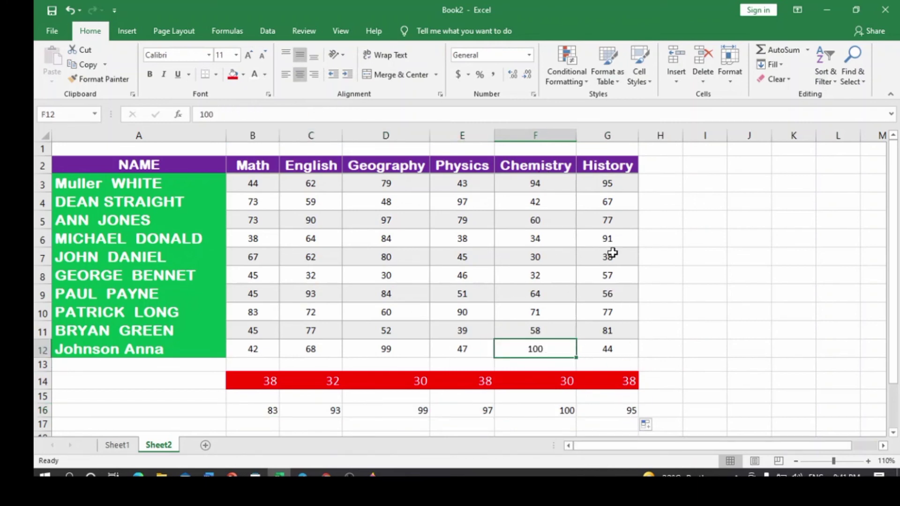
left_click(598, 182)
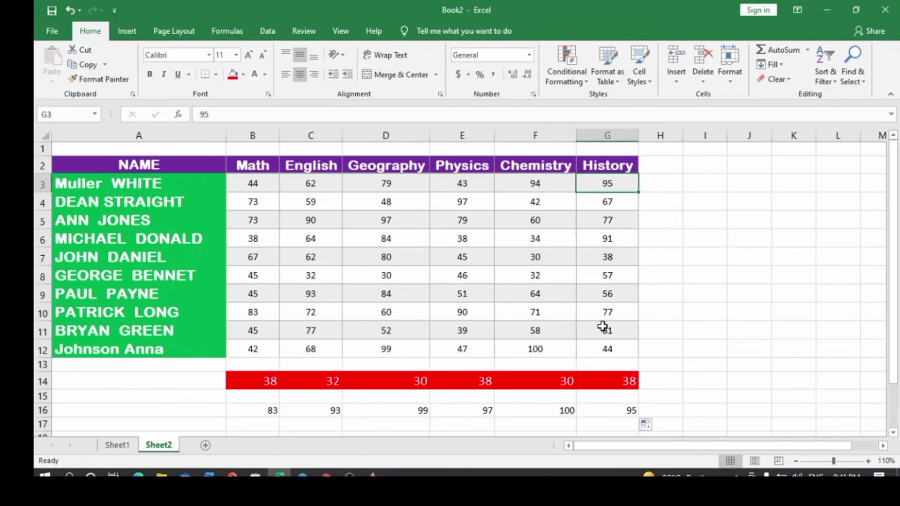
left_click_drag(241, 410, 615, 410)
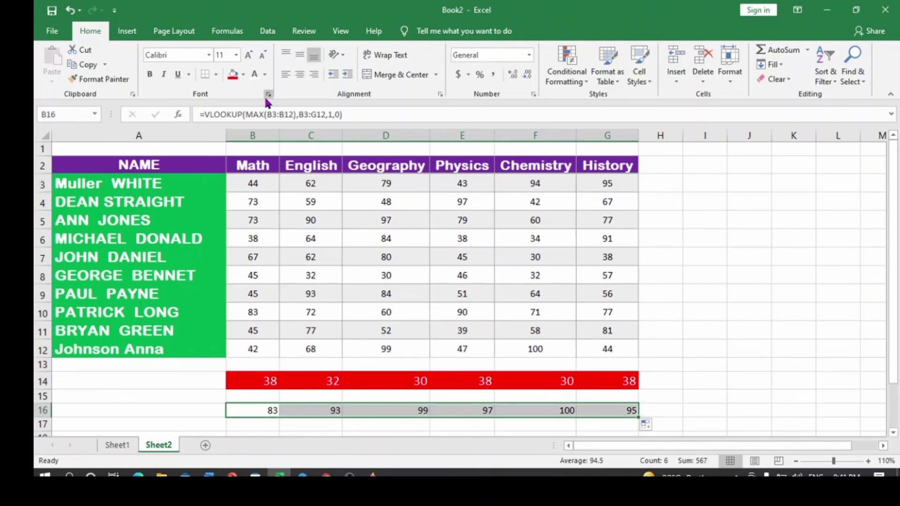
left_click(243, 74)
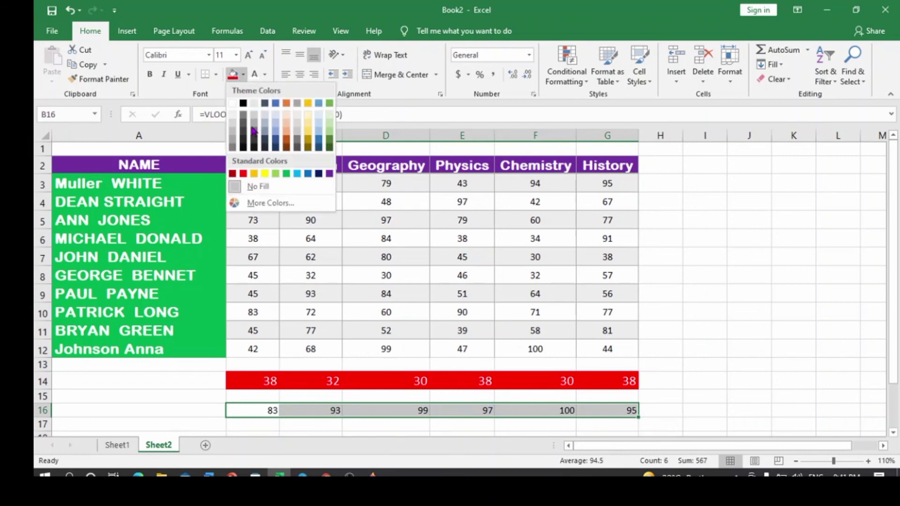